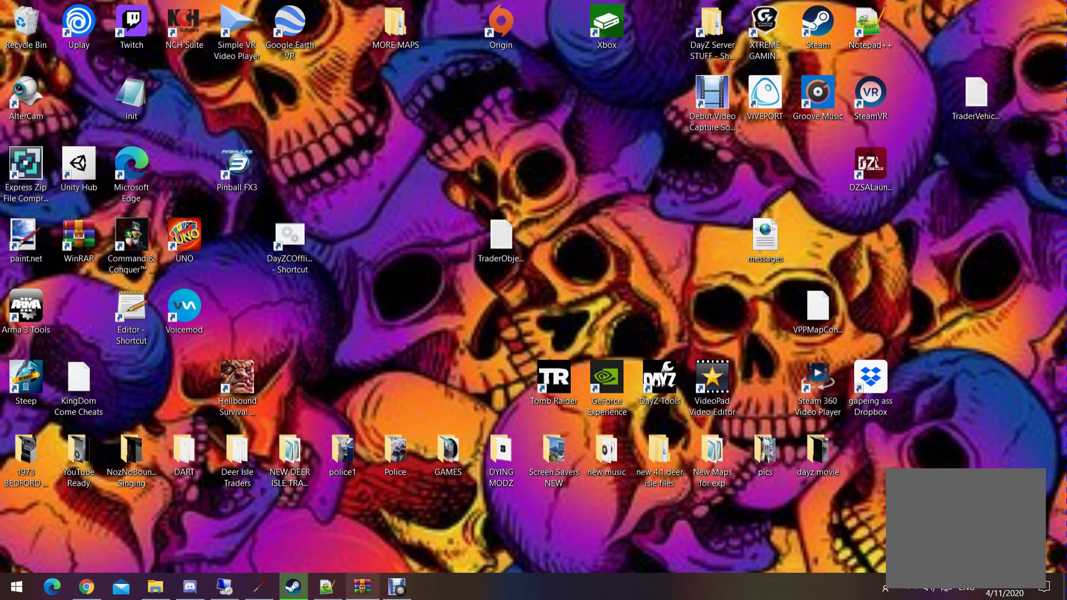
Bring up File Explorer showing the DayZ folder under steamapps\common
{"action": "left_click", "coordinate": [155, 587]}
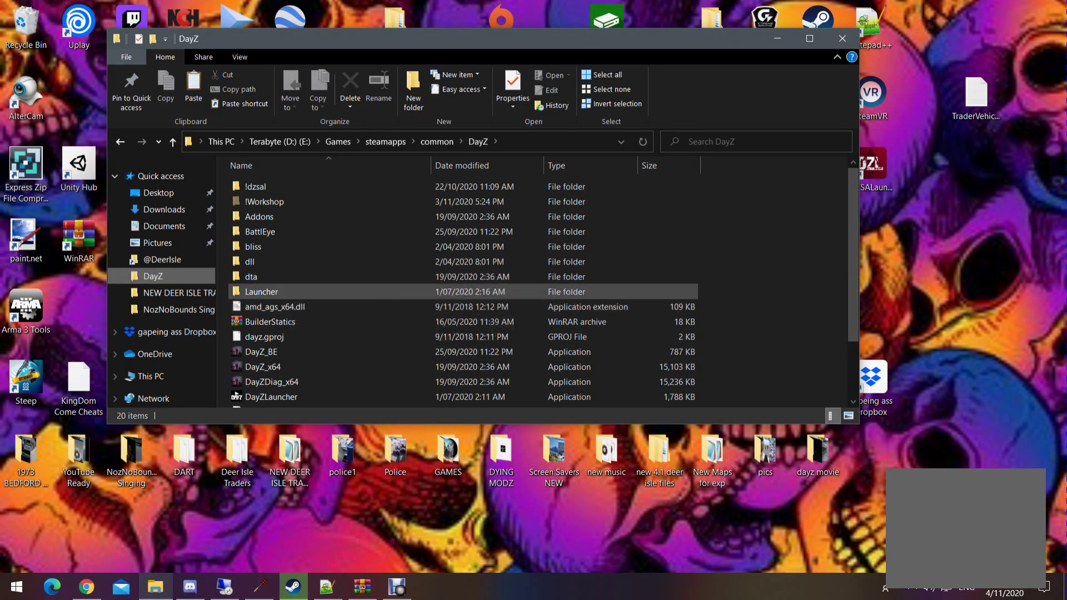
Download the DeerIsle Edition GitHub repository as a ZIP and open its master folder
{"action": "left_click", "coordinate": [86, 587]}
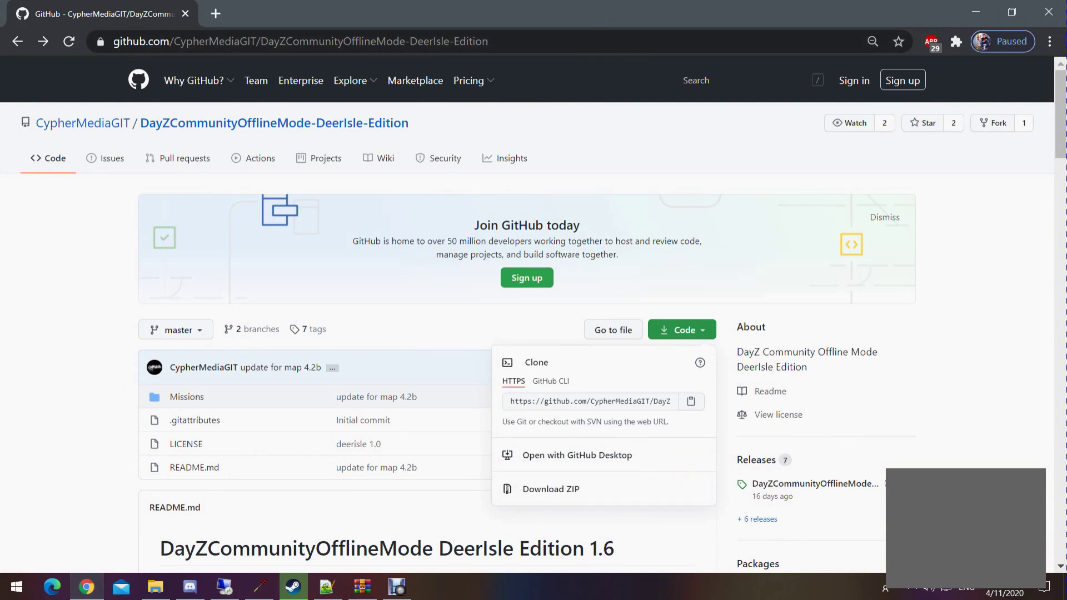
{"action": "key", "text": "Escape"}
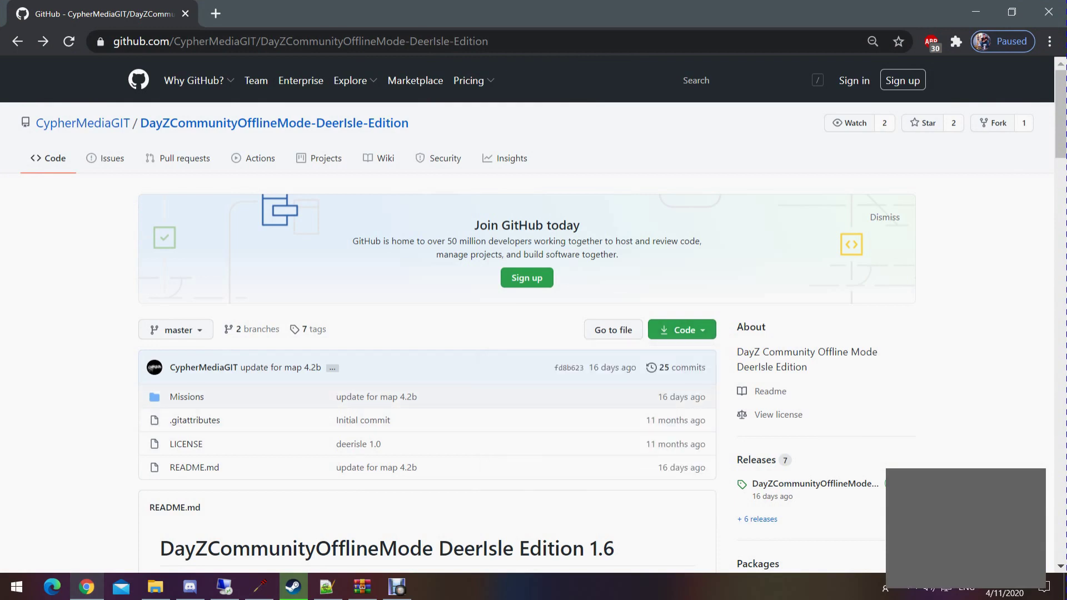
{"action": "left_click", "coordinate": [681, 329]}
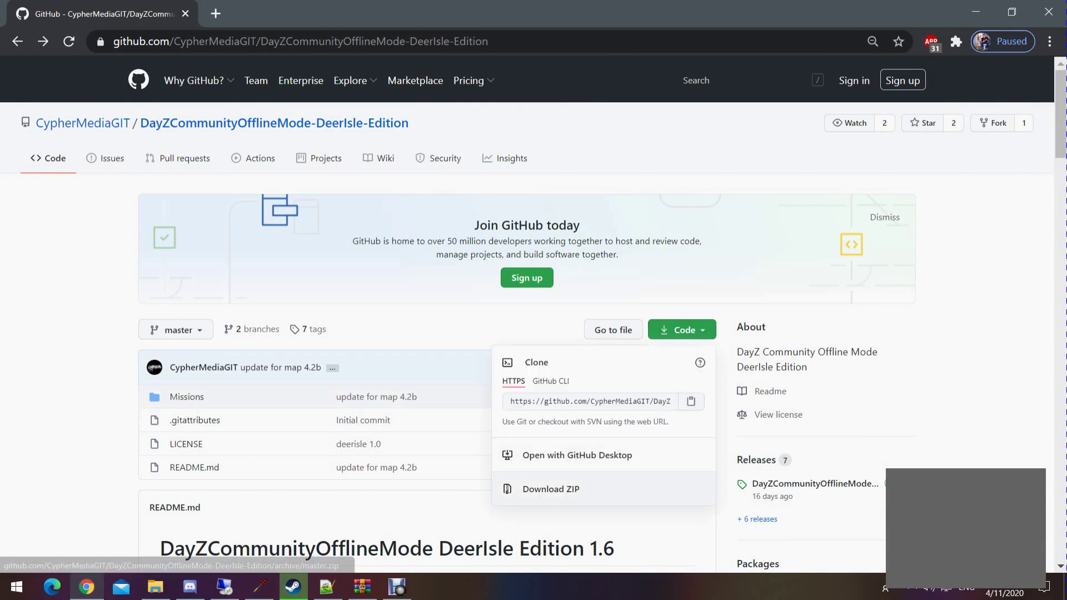
{"action": "left_click", "coordinate": [550, 488]}
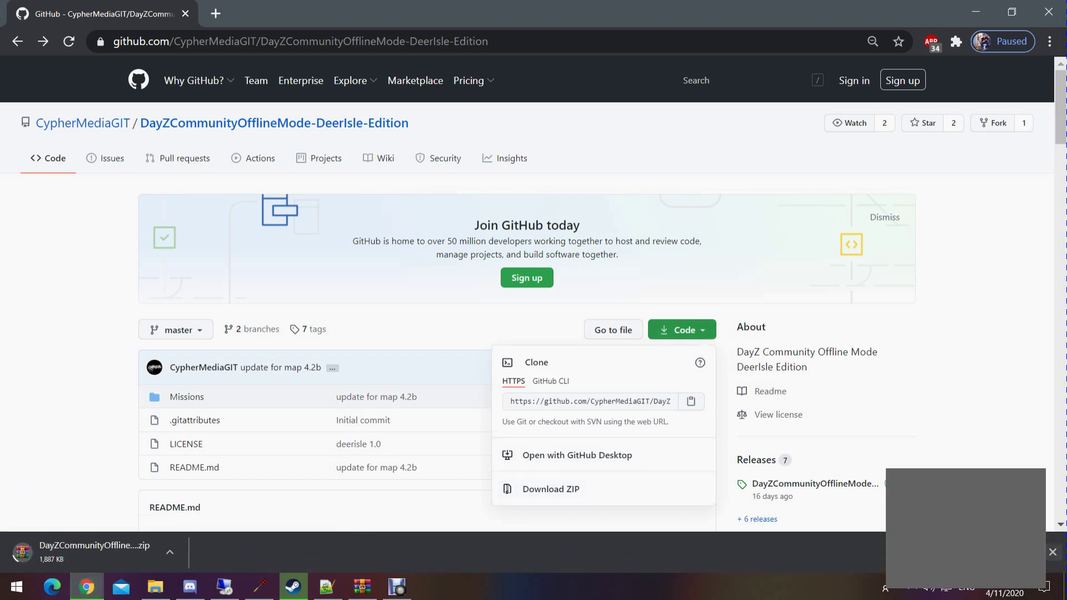
{"action": "left_click", "coordinate": [1051, 552]}
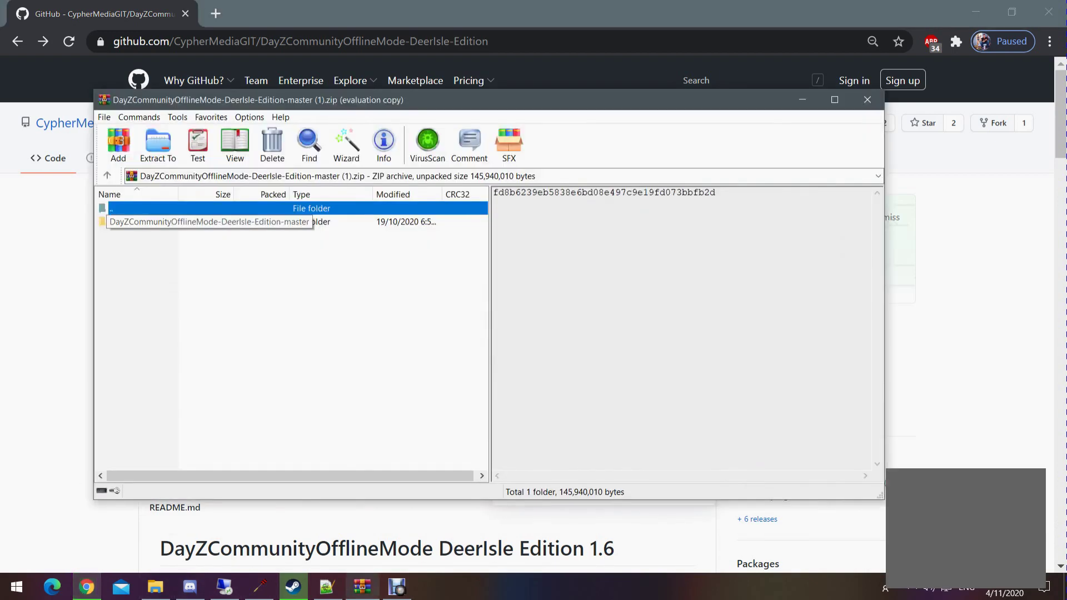
{"action": "double_click", "coordinate": [125, 223]}
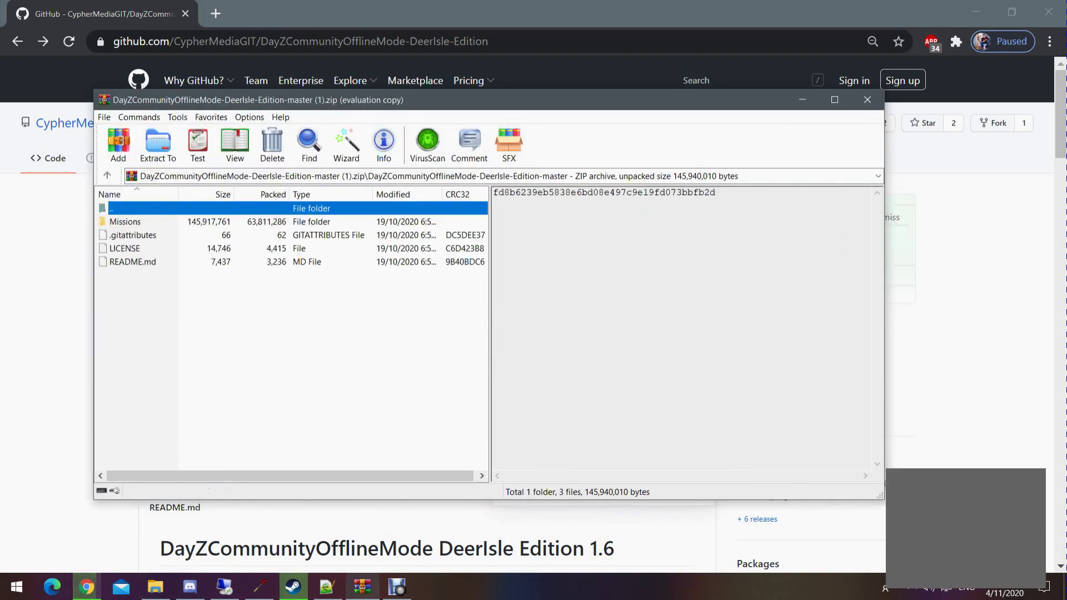
Copy the archive's Missions folder to the clipboard and return to the DayZ folder
{"action": "right_click", "coordinate": [146, 223]}
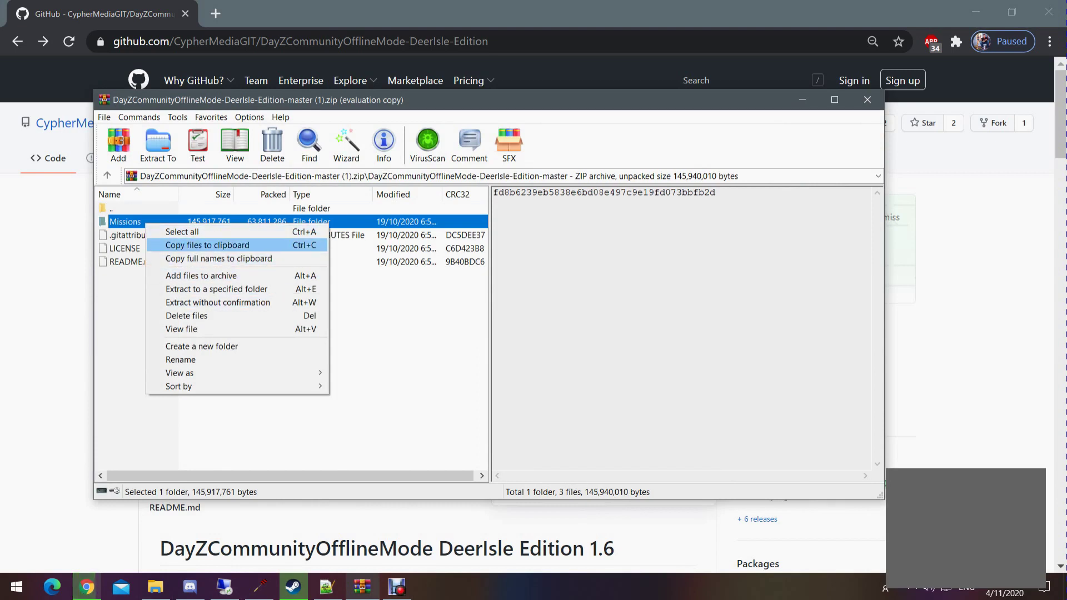
{"action": "left_click", "coordinate": [207, 245]}
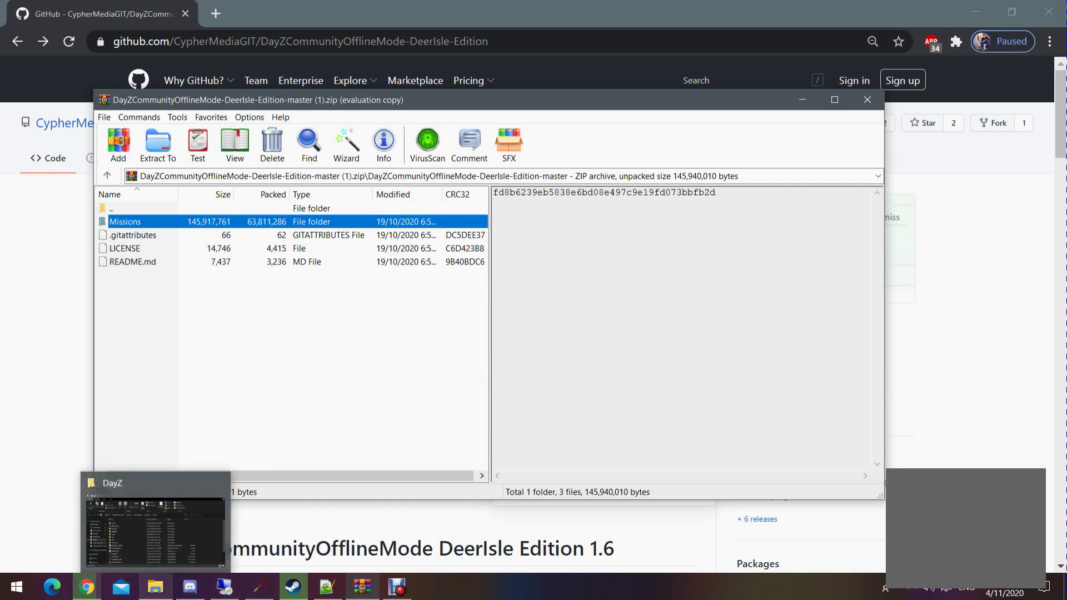
{"action": "left_click", "coordinate": [155, 586]}
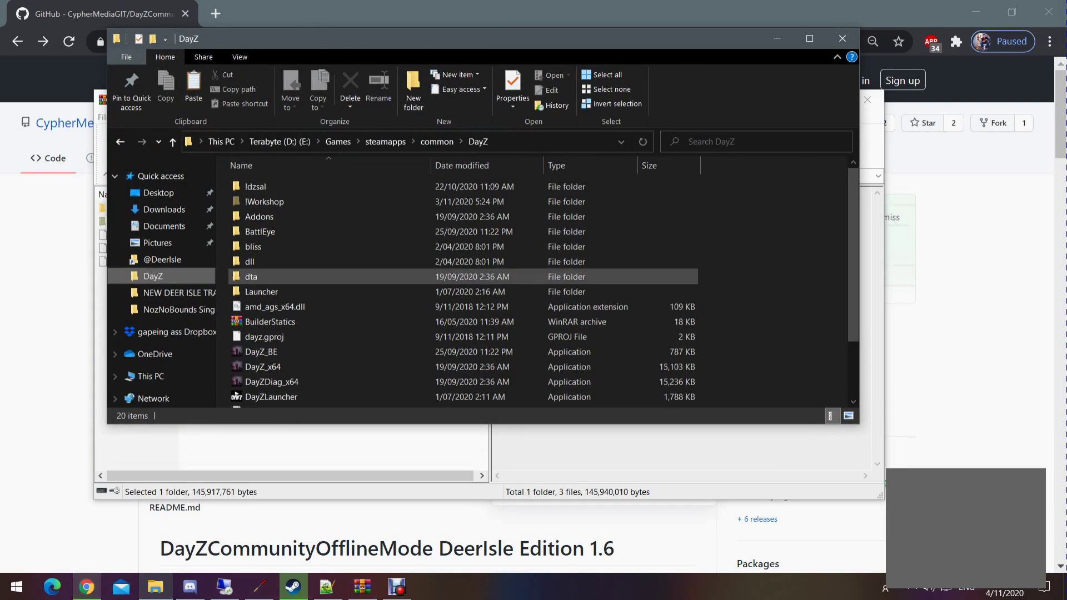
Paste Missions into the DayZ game folder and open it
{"action": "right_click", "coordinate": [376, 261]}
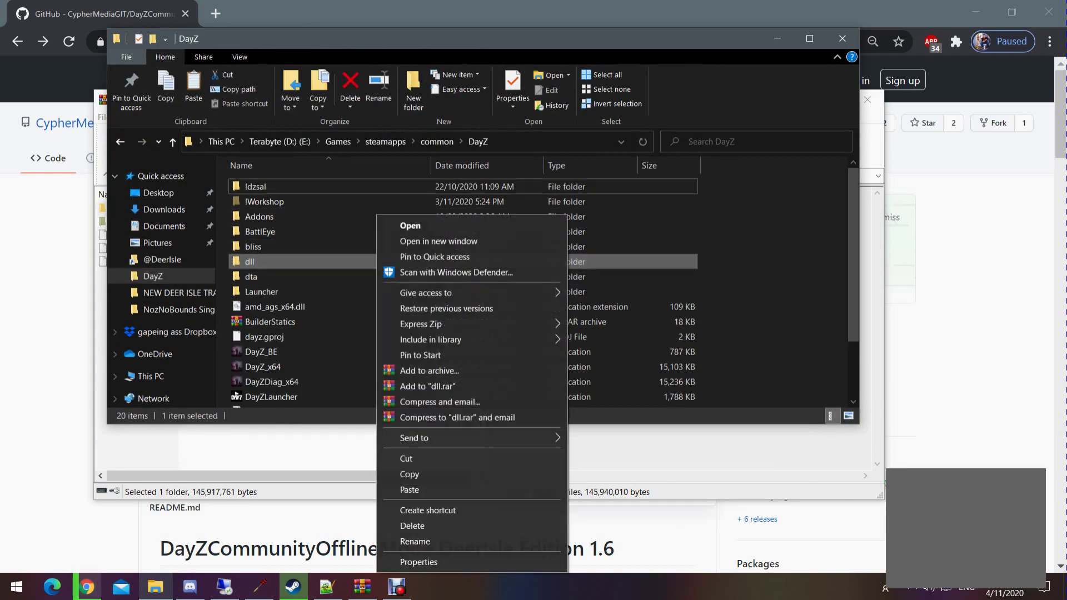
{"action": "left_click", "coordinate": [408, 474]}
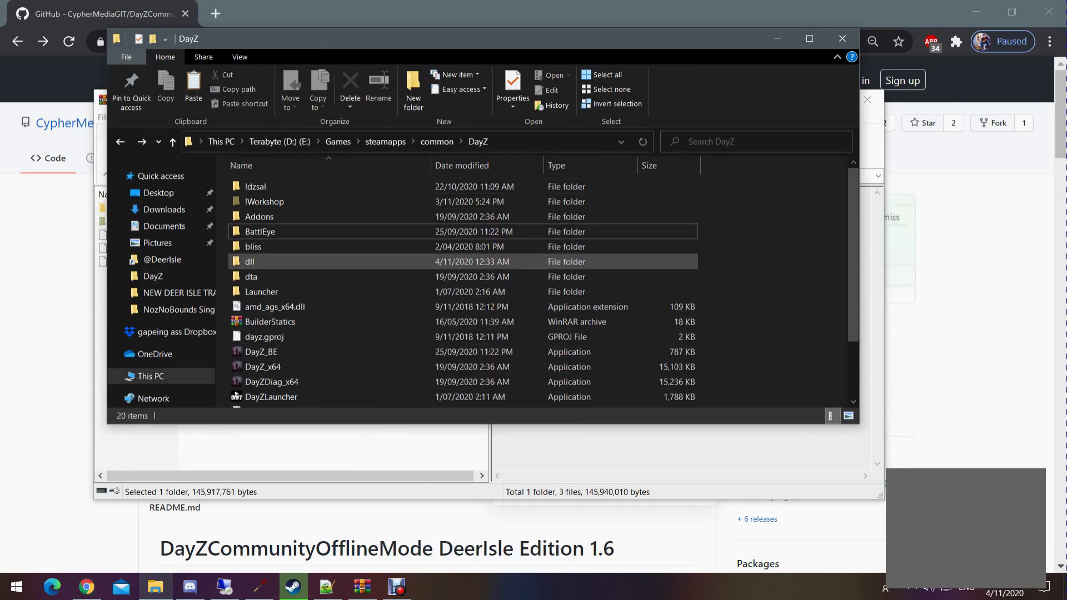
{"action": "right_click", "coordinate": [349, 260]}
{"action": "left_click", "coordinate": [381, 357]}
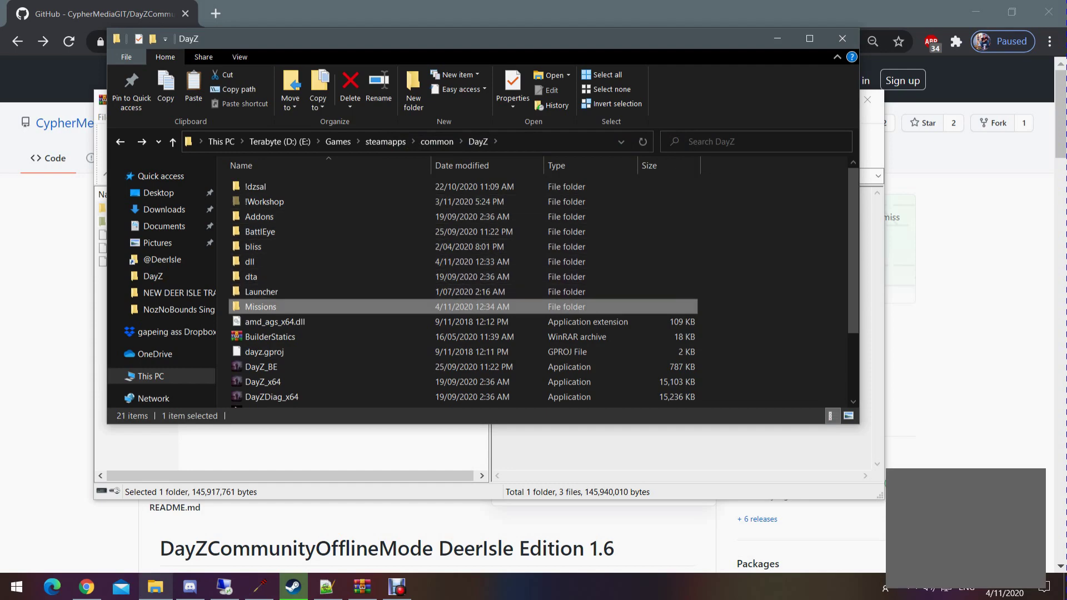
{"action": "double_click", "coordinate": [288, 306]}
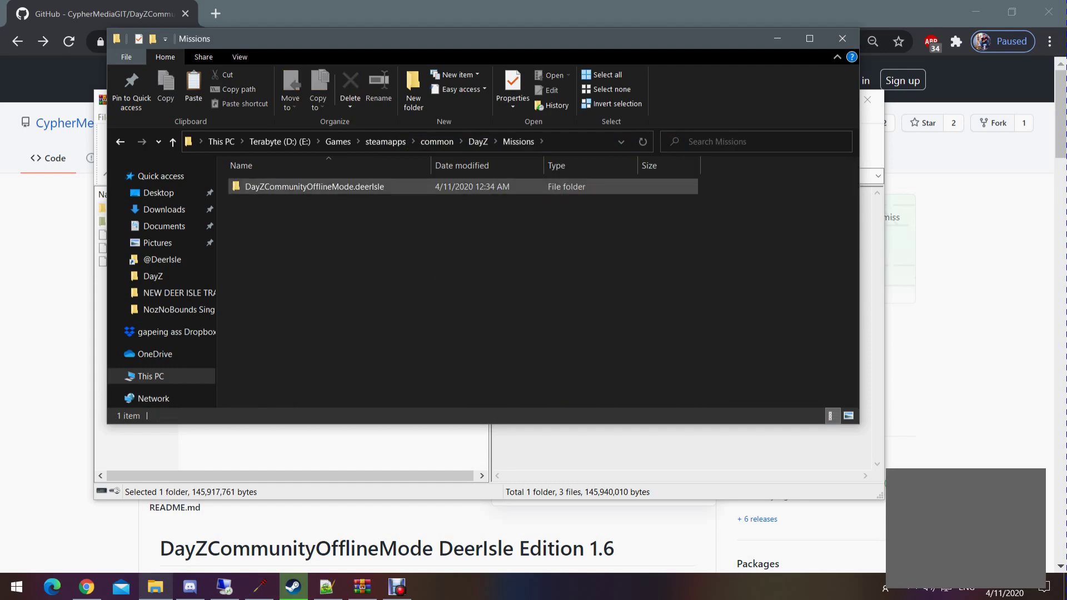
Open DayZCommunityOfflineMode.deerIsle and copy its full folder path from the address bar
{"action": "double_click", "coordinate": [309, 187]}
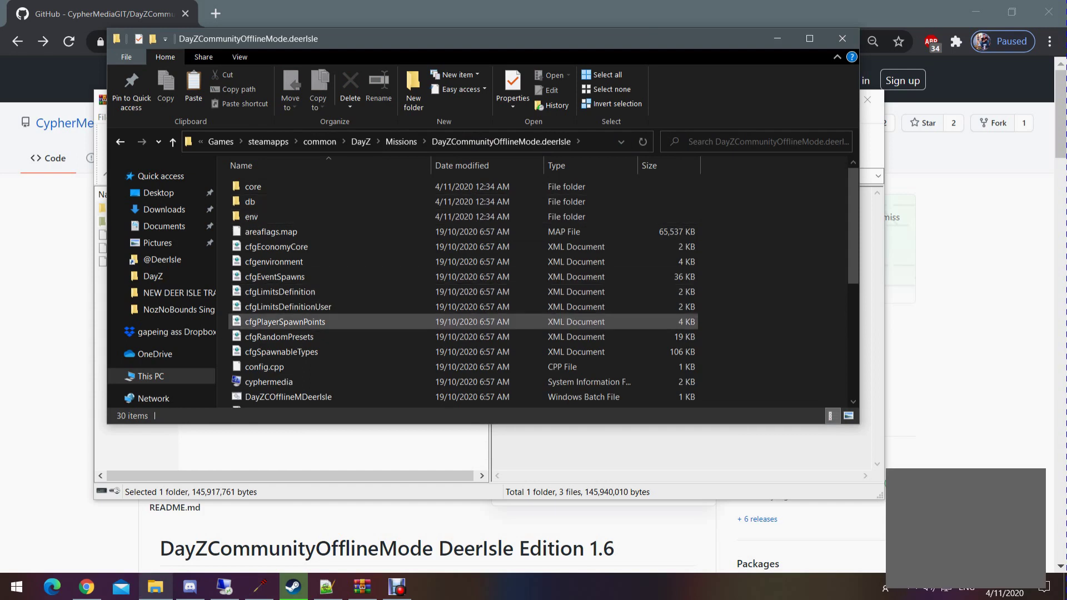
{"action": "scroll", "coordinate": [283, 359], "scroll_direction": "down", "scroll_amount": 1}
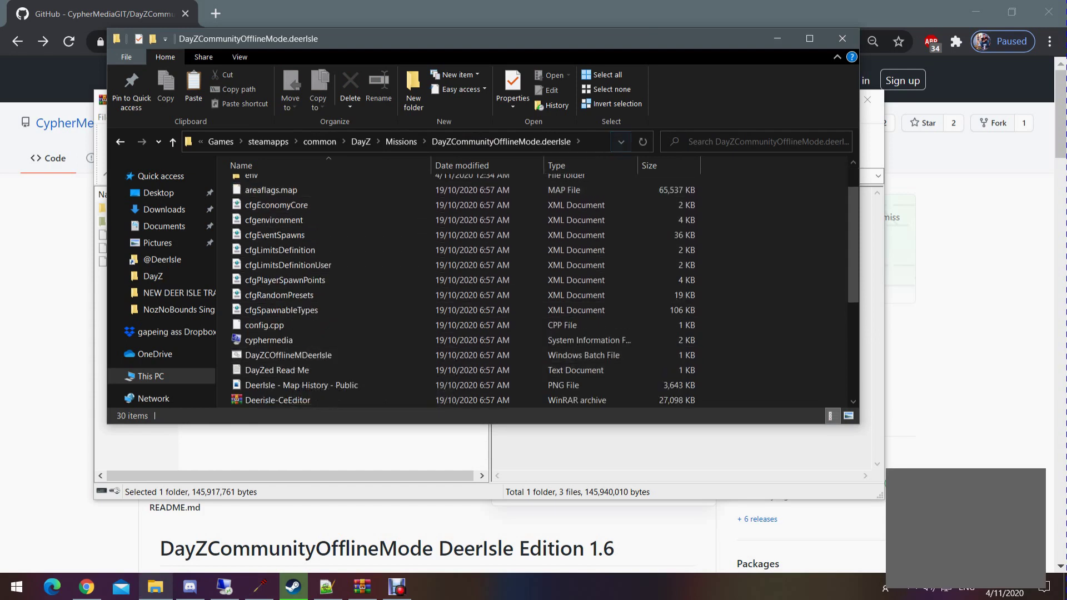
{"action": "right_click", "coordinate": [603, 140]}
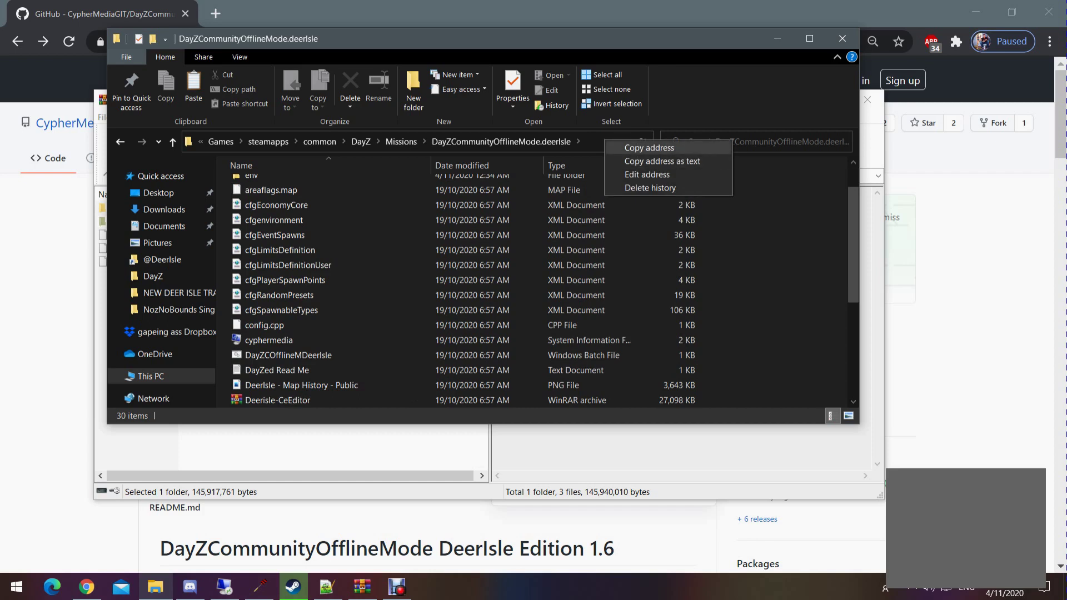
{"action": "left_click", "coordinate": [650, 148]}
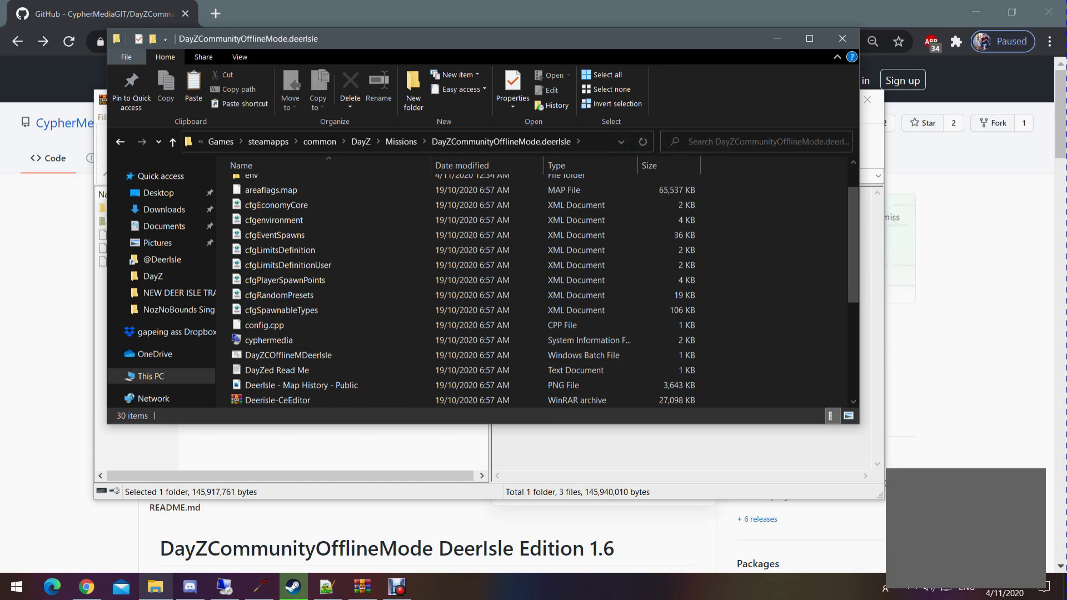
Start DayZ from the Steam library, confirming the normal Play DayZ option
{"action": "left_click", "coordinate": [294, 587]}
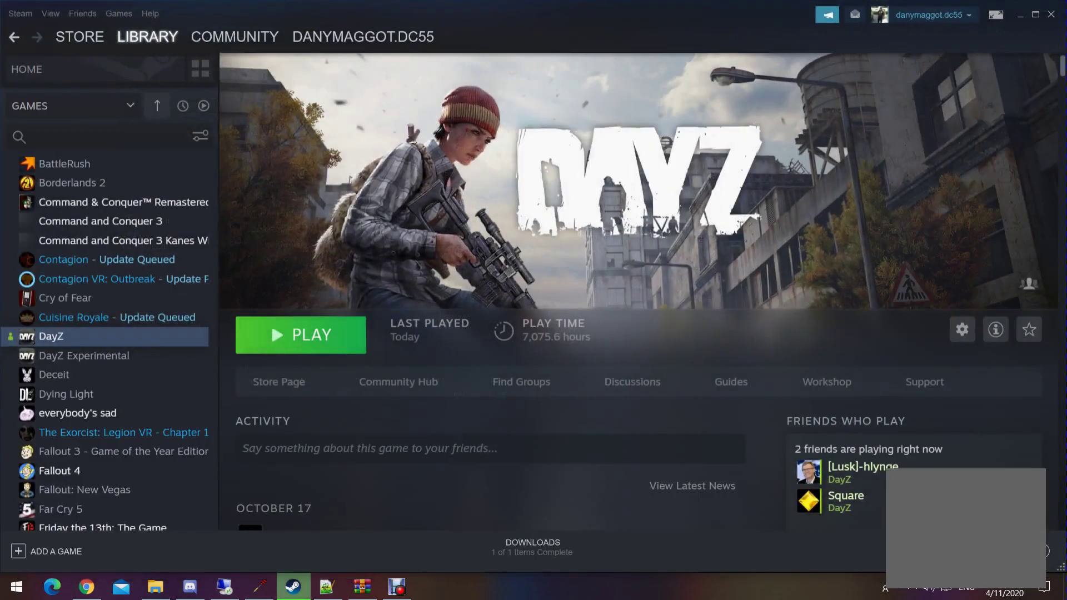
{"action": "left_click", "coordinate": [301, 339]}
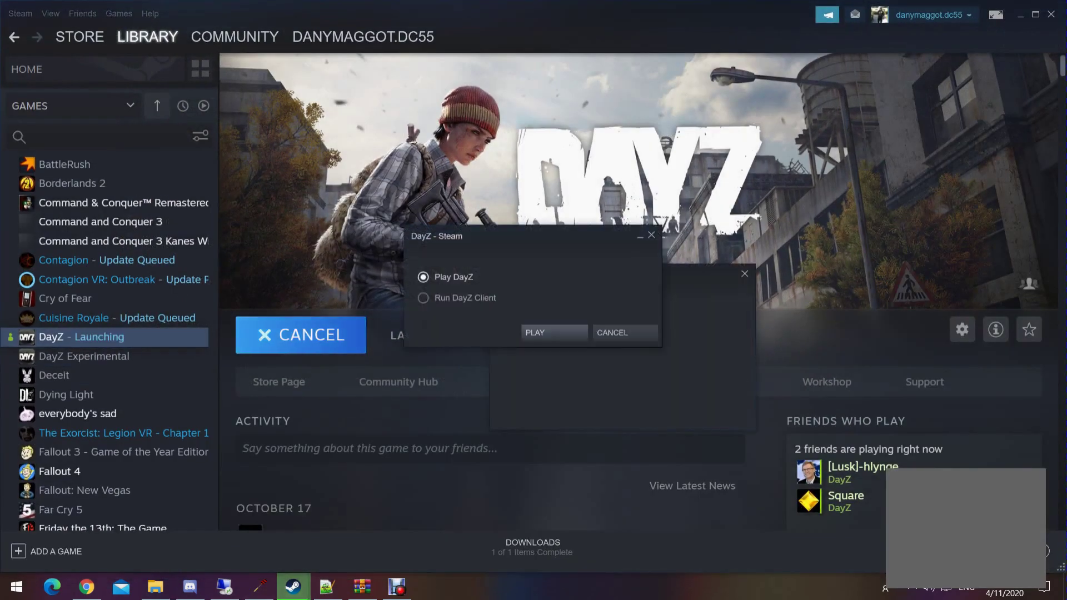
{"action": "key", "text": "Return"}
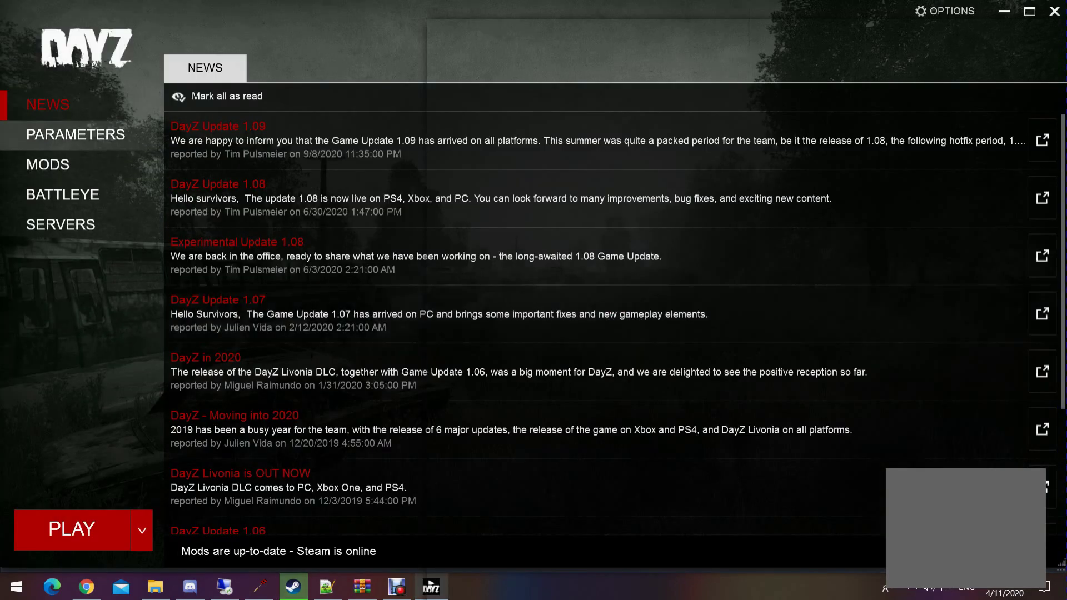
Enable the Mission parameter with the pasted DayZCommunityOfflineMode.deerIsle path, then view the mods list
{"action": "left_click", "coordinate": [75, 133]}
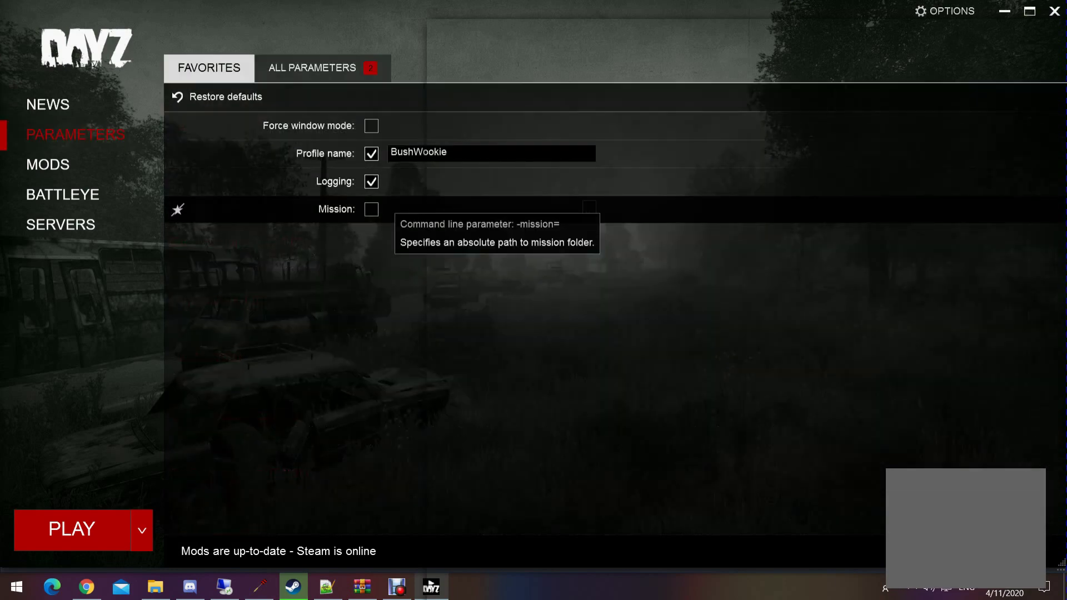
{"action": "left_click", "coordinate": [371, 209]}
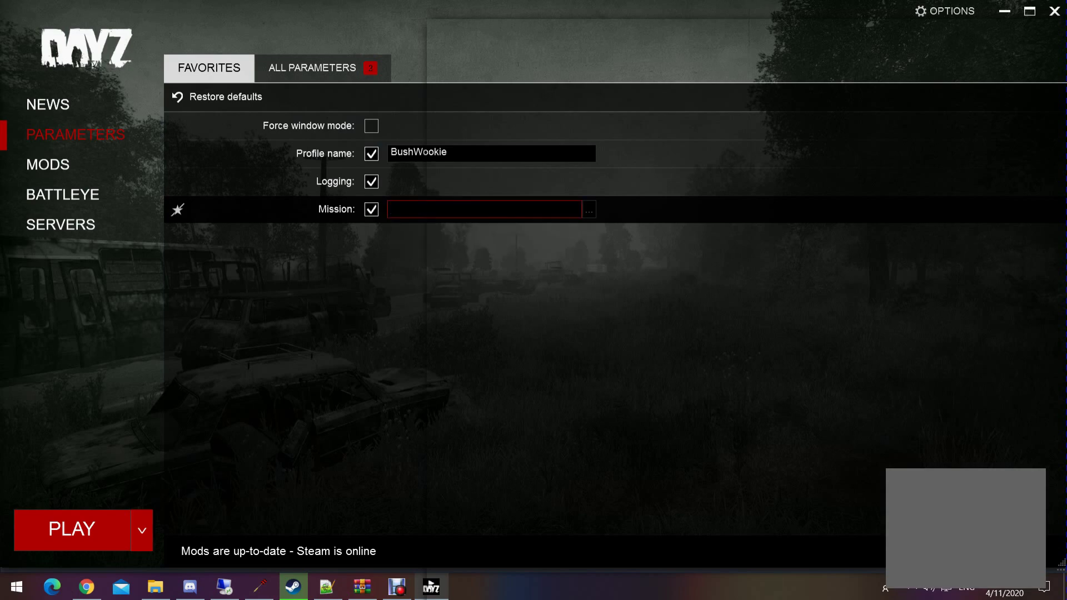
{"action": "key", "text": "ctrl+v"}
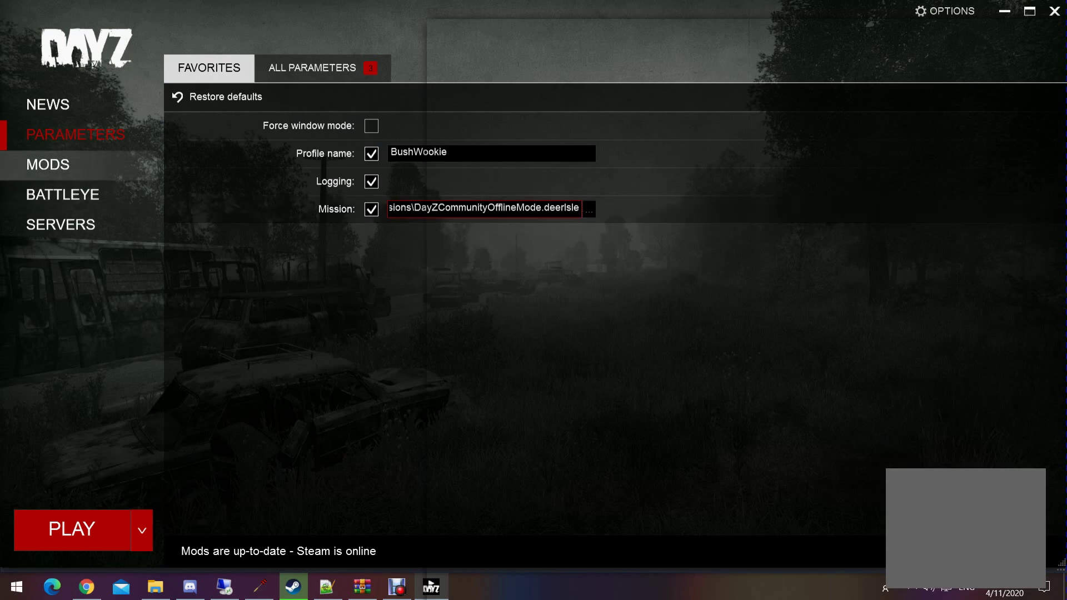
{"action": "left_click", "coordinate": [48, 165]}
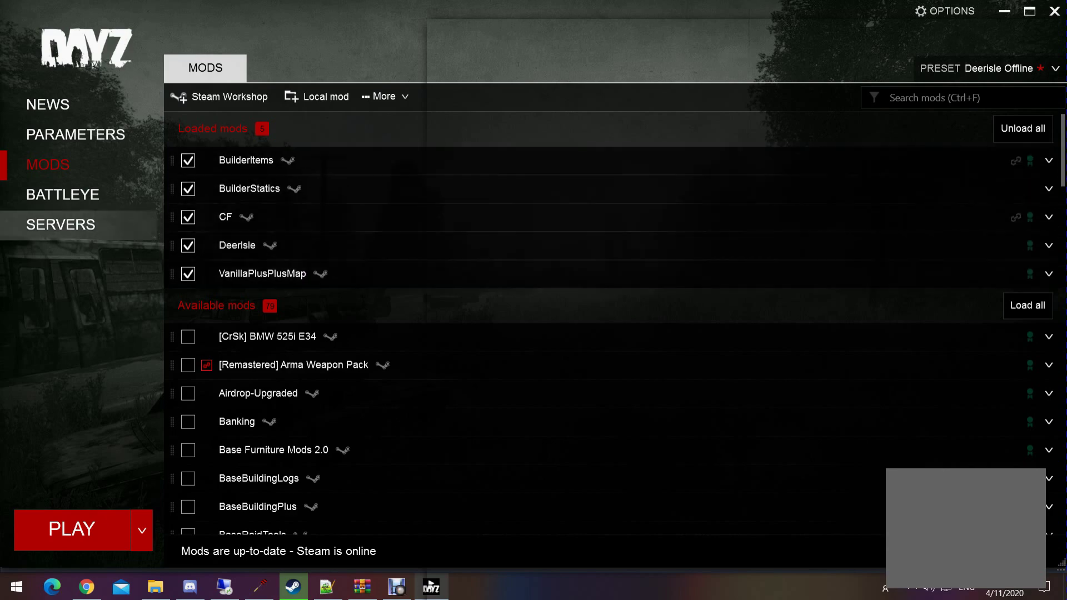
Start DayZ with the Deerisle Offline preset mods loaded, including DeerIsle and CF
{"action": "left_click", "coordinate": [73, 530]}
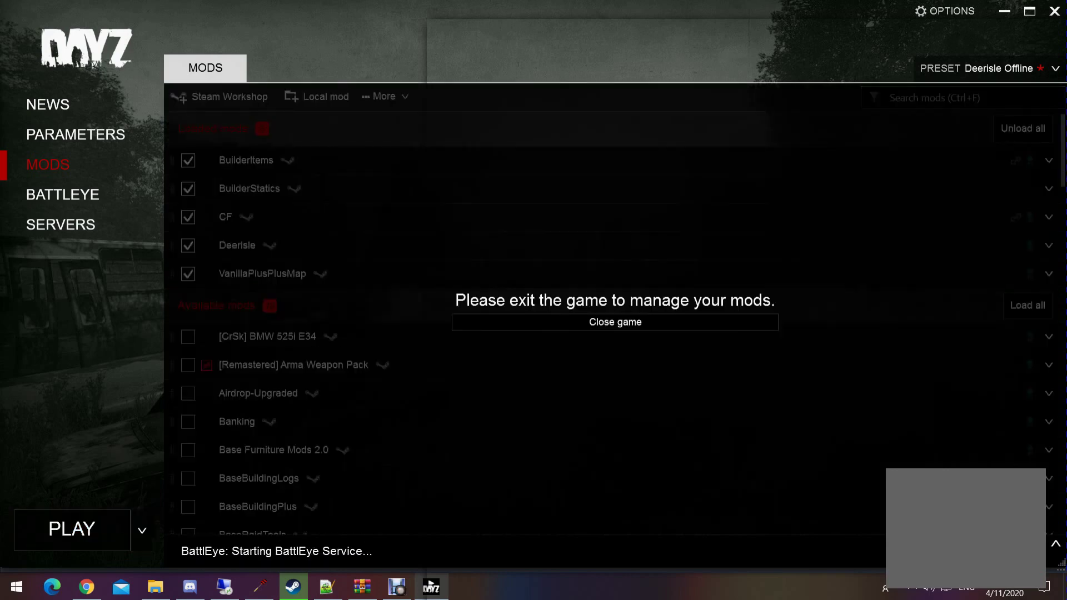